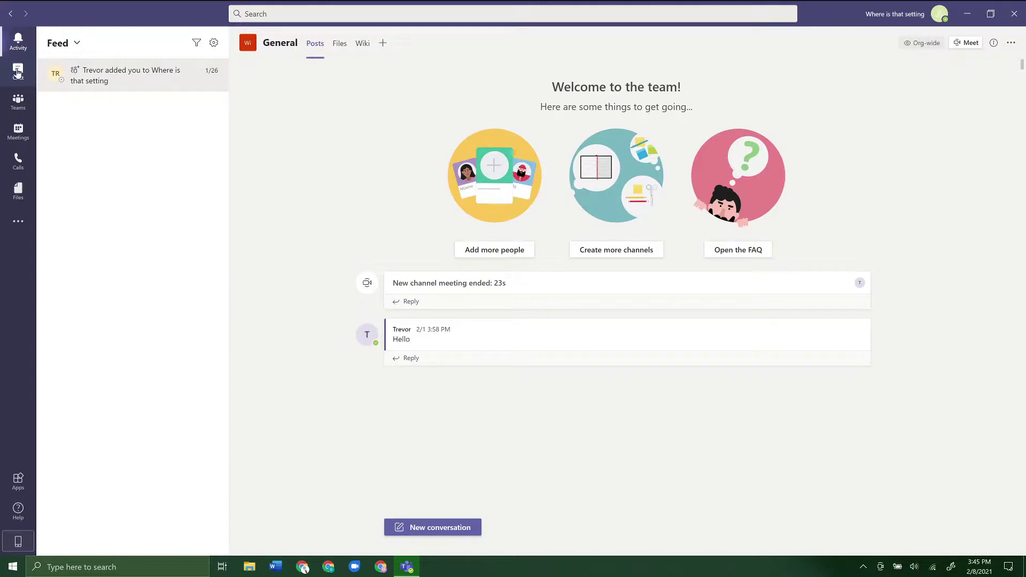
- Switch to Chat to view the one-on-one conversation with the shared Android Phone.jpg
left_click(18, 71)
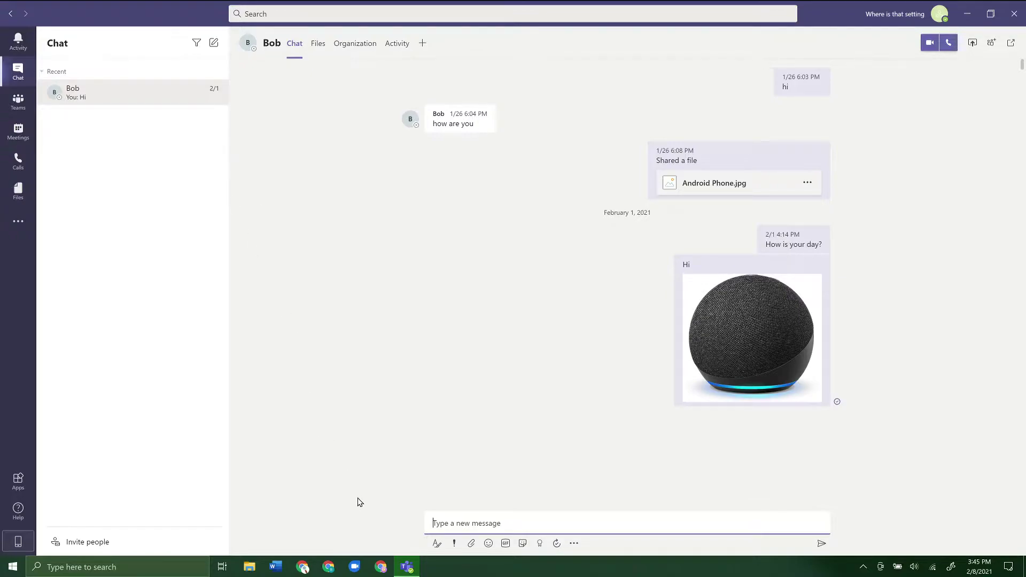
- Bring up the file picker from the chat's attach menu using Upload from my computer
left_click(472, 544)
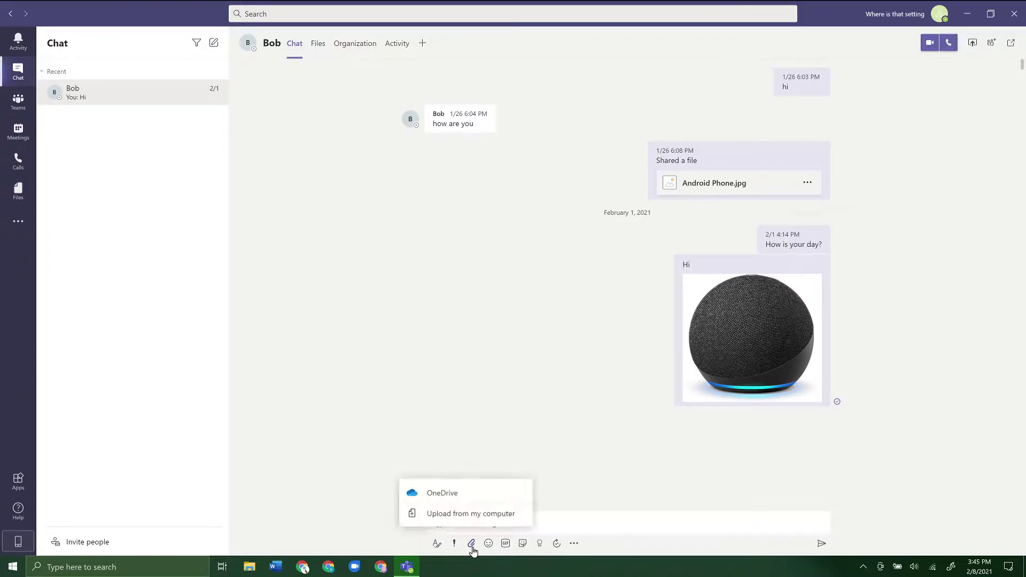
left_click(464, 513)
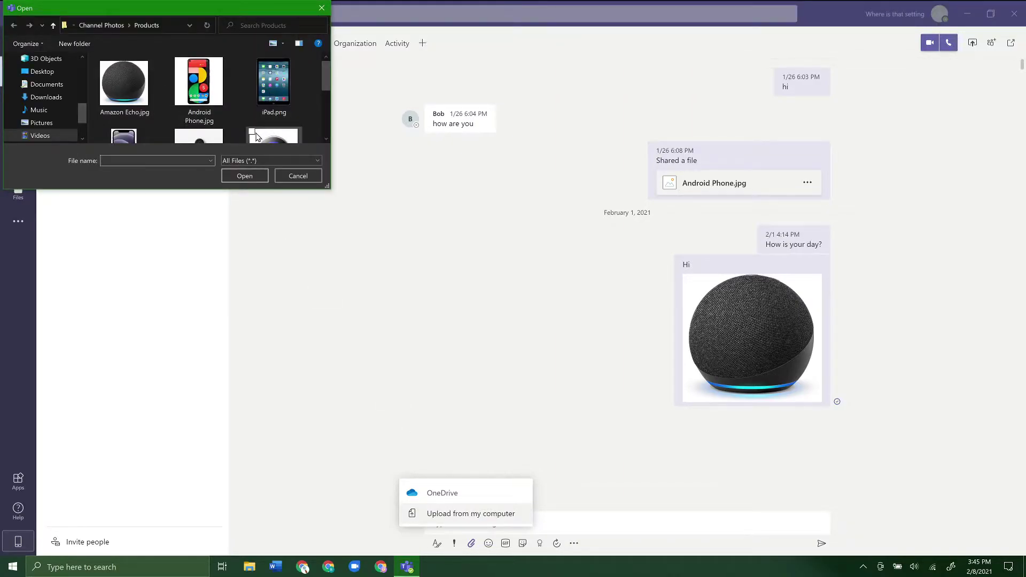
- Pick Nest Thermostat.jpg in the Products folder and attach it to the chat message
scroll(306, 117, "down", 3)
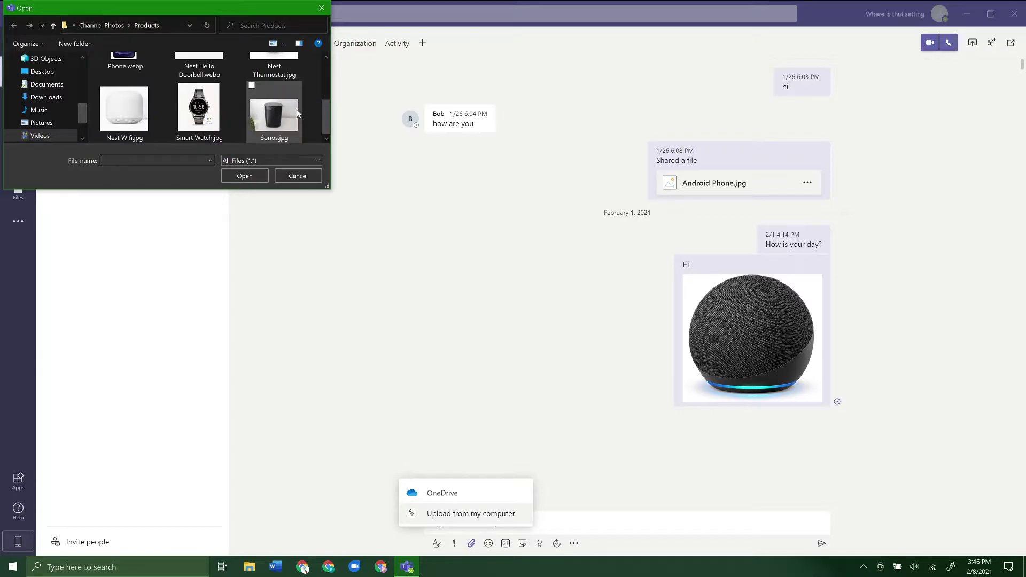
scroll(297, 109, "up", 1)
left_click(274, 83)
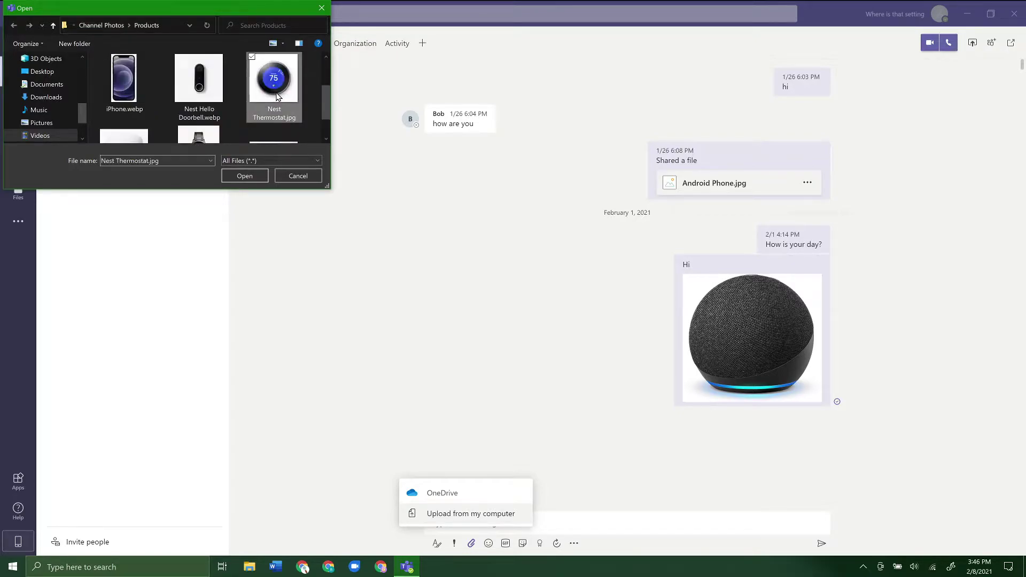
left_click(245, 176)
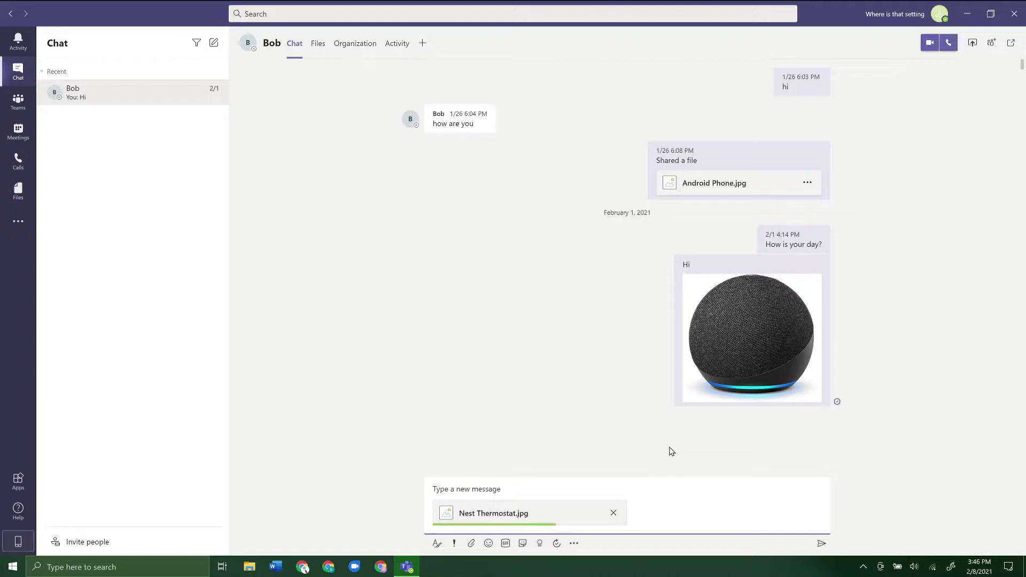
- Caption the thermostat image 'Nest' and send it in the chat
type("est")
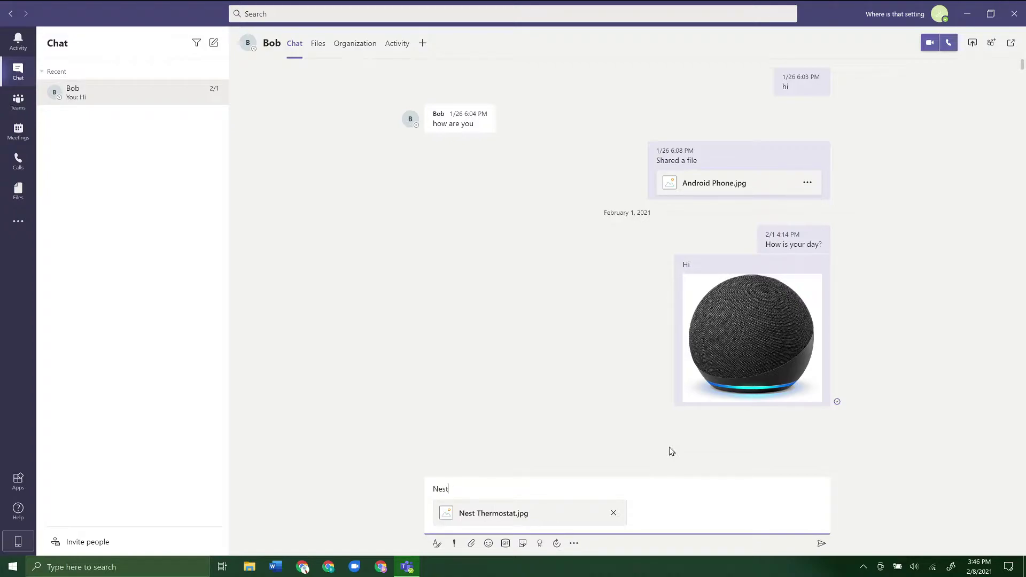
left_click(822, 544)
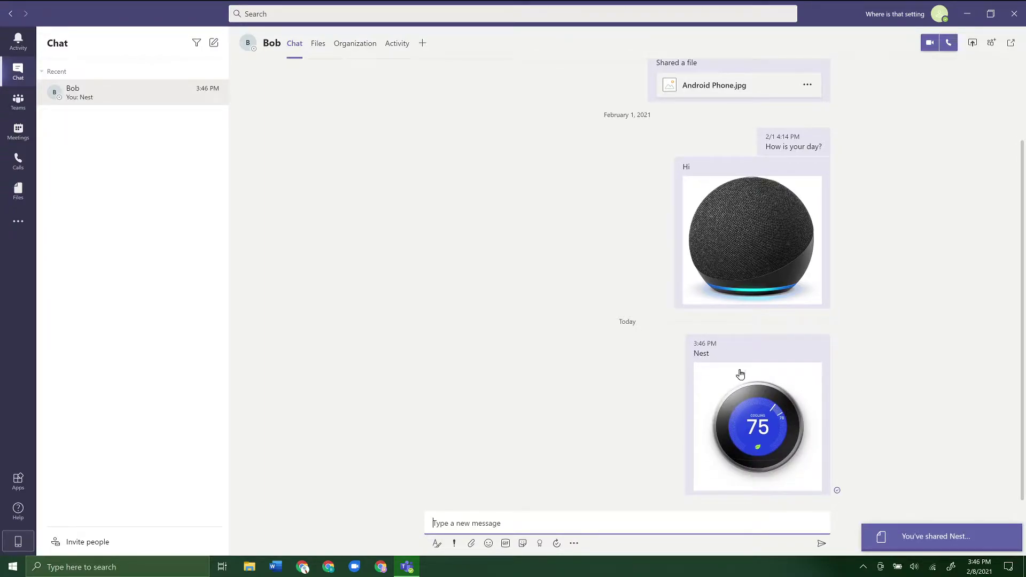
mouse_move(806, 418)
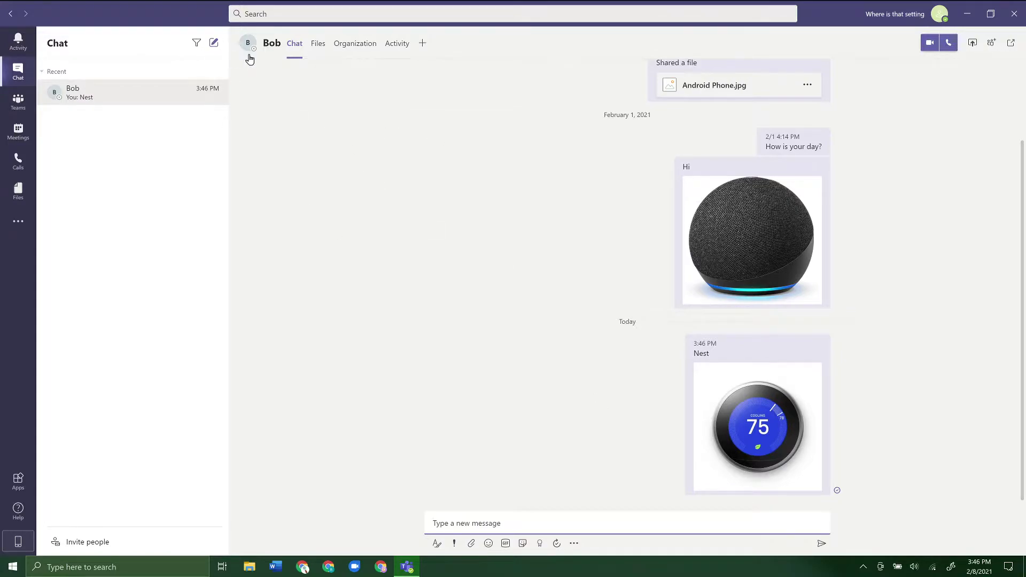
- Show the chat's Files tab listing the files shared in the conversation
left_click(314, 49)
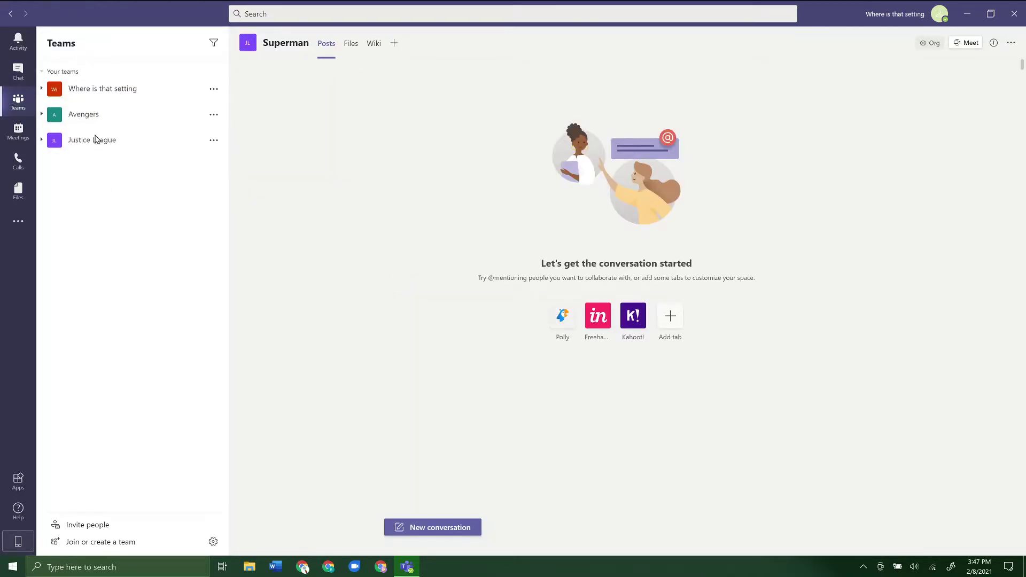
- Expand Avengers, visit its General and Captain America channels, and return to General
left_click(84, 120)
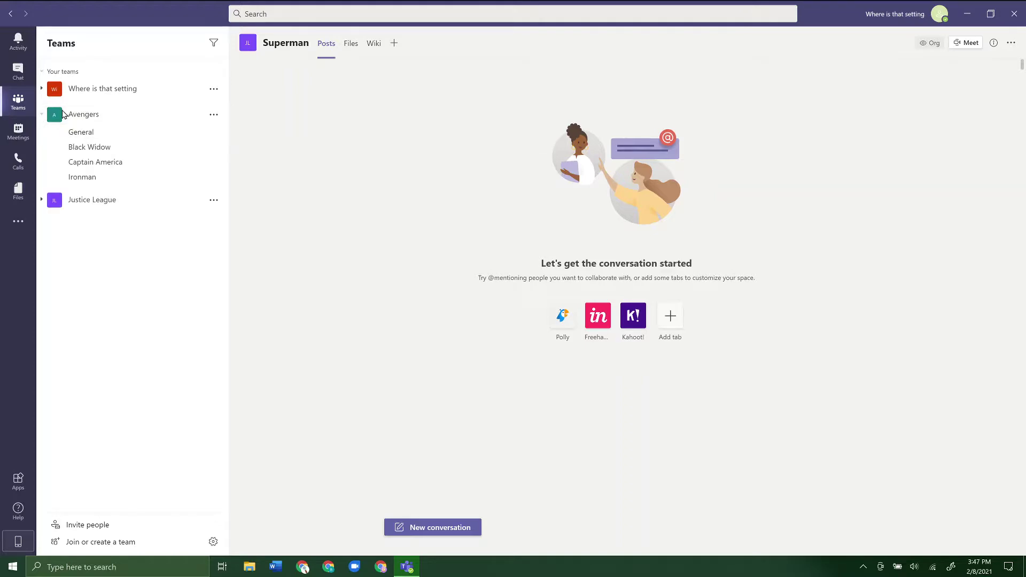
left_click(96, 131)
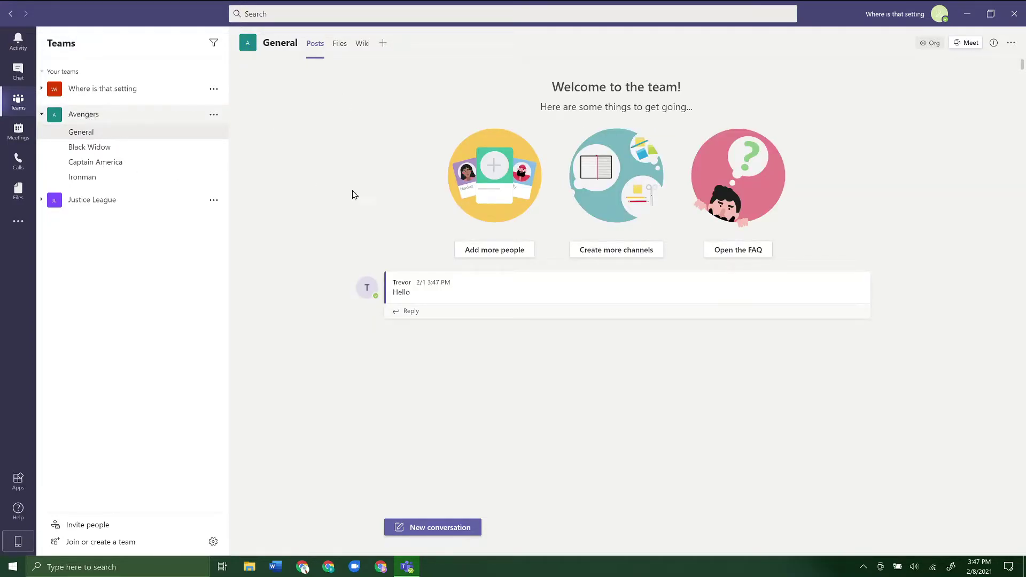
left_click(92, 161)
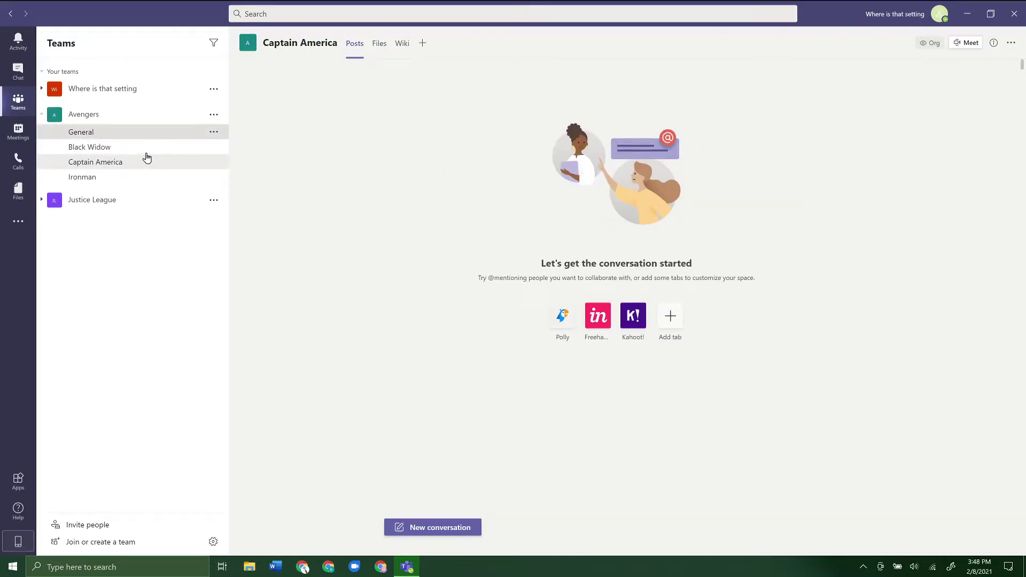
left_click(136, 130)
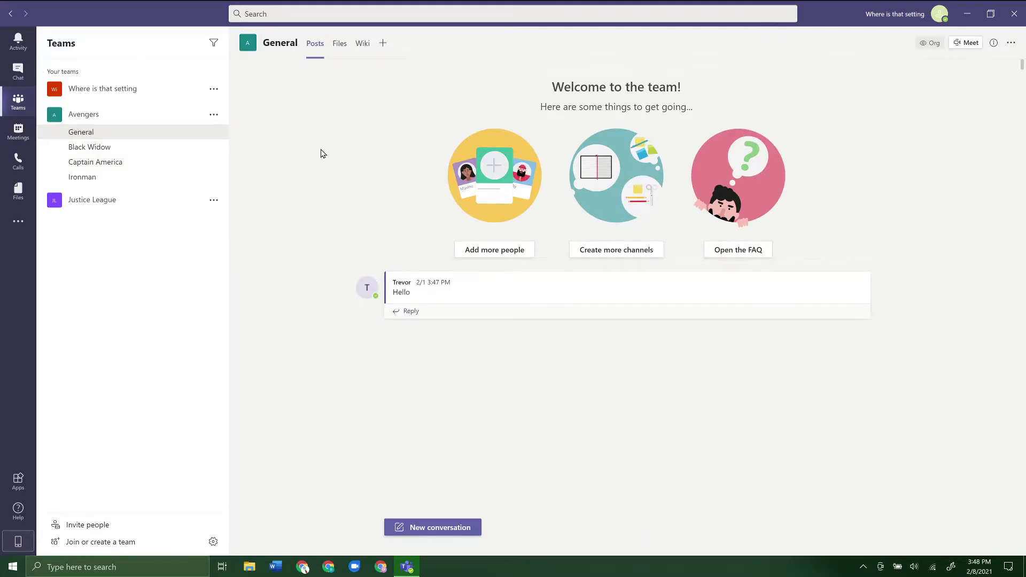
- Start a new channel post, then view the General channel's empty Files library
left_click(450, 527)
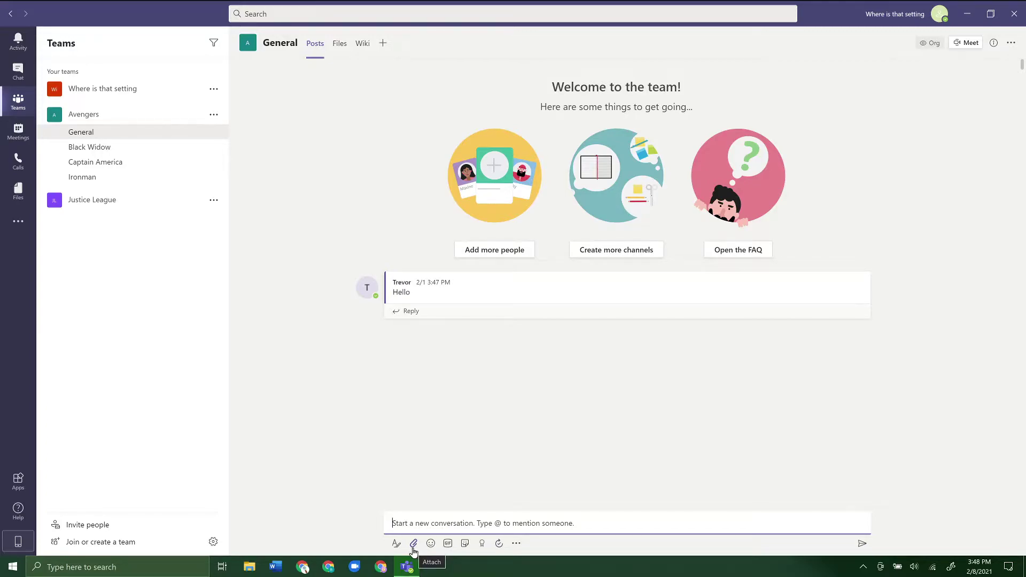
left_click(339, 48)
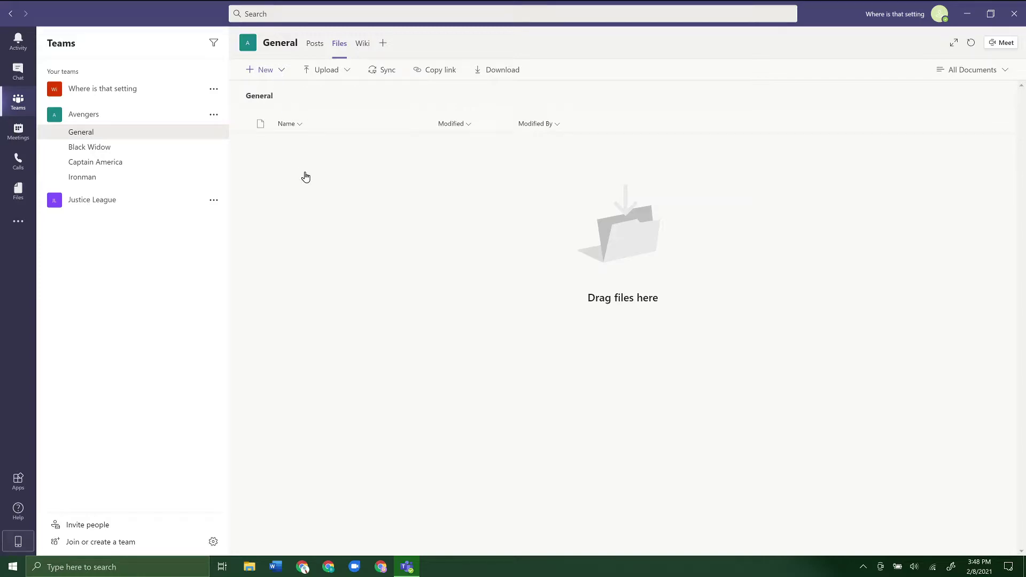
- Review the New item types for the channel files, then show the Upload choices Files and Folder
left_click(264, 70)
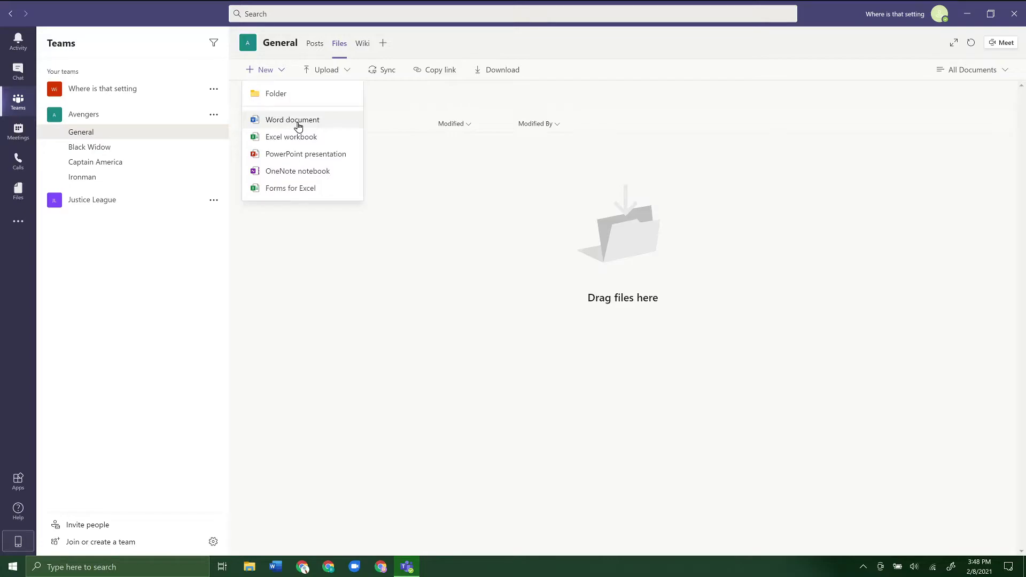
left_click(530, 216)
left_click(282, 71)
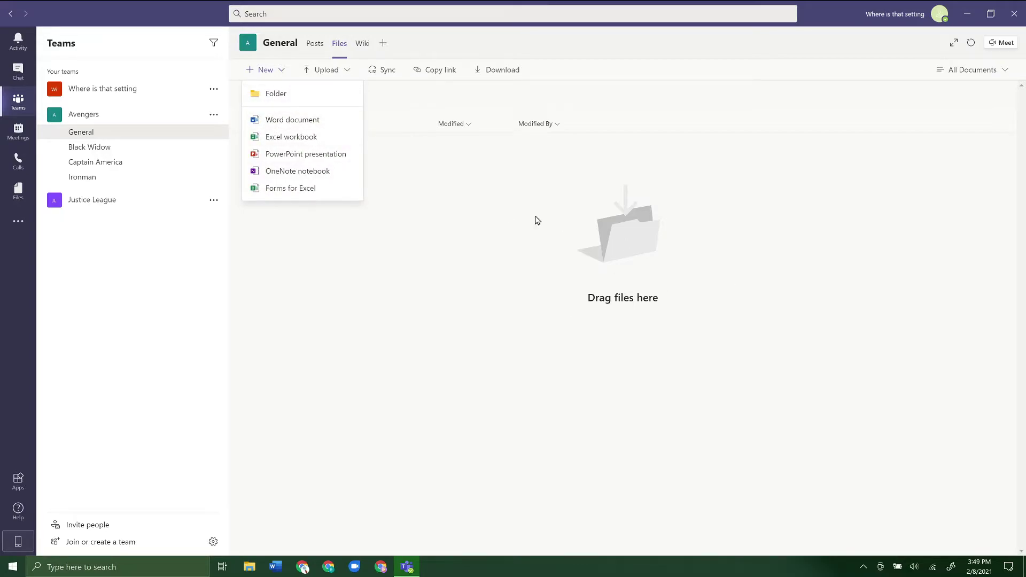
left_click(686, 231)
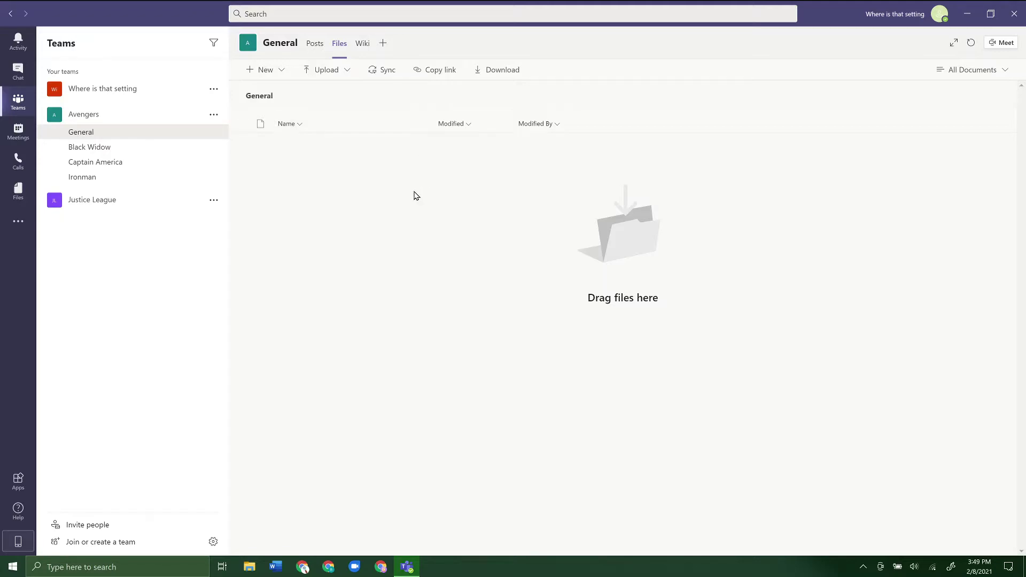
left_click(342, 73)
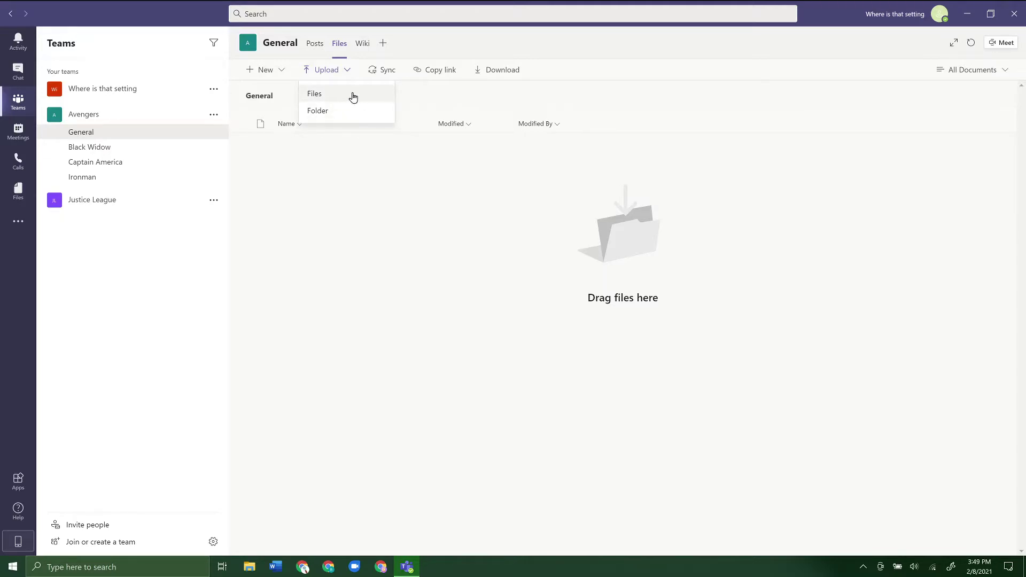
- Upload Android Phone.jpg to the General channel's files and open it in preview
left_click(353, 96)
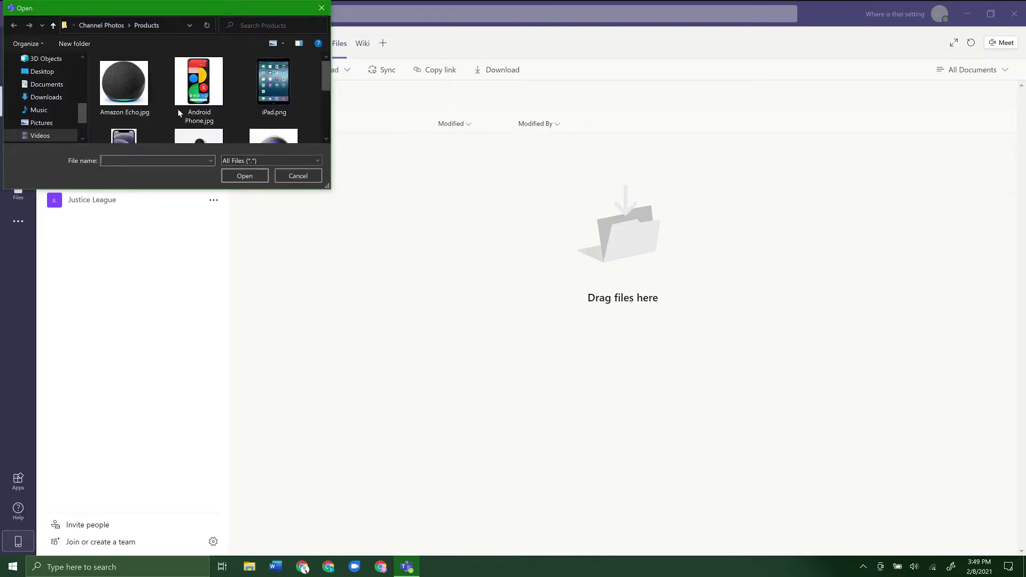
left_click(198, 88)
left_click(263, 93)
left_click(199, 86)
left_click(249, 180)
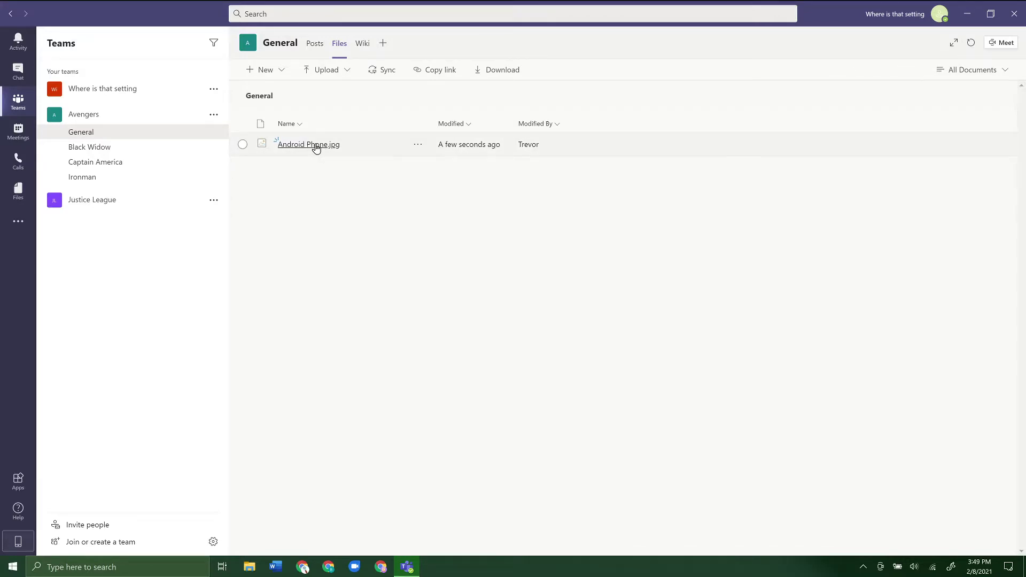
left_click(321, 146)
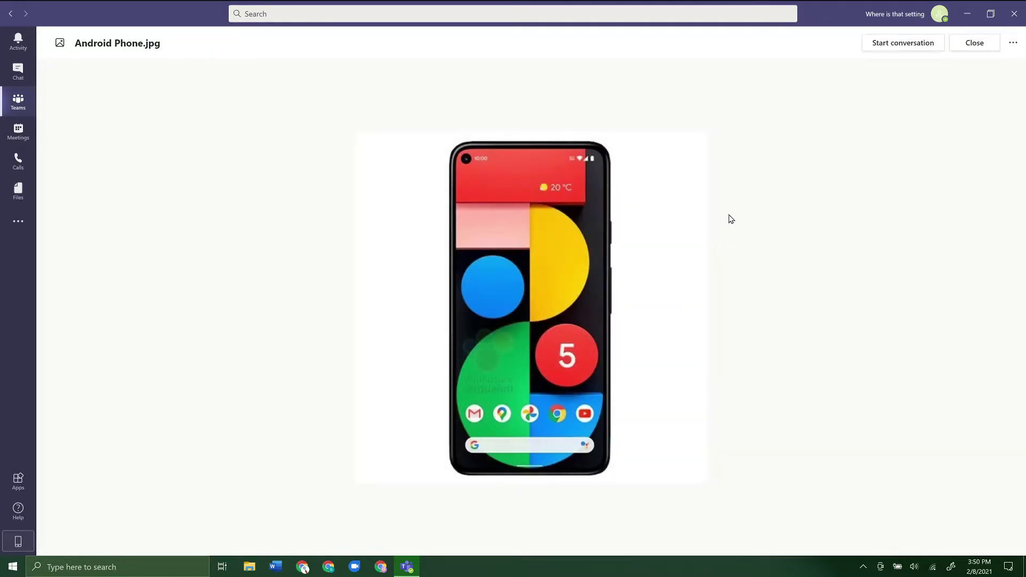
- Close the Android Phone.jpg preview, check its file actions, and start Sync for the channel files
left_click(9, 17)
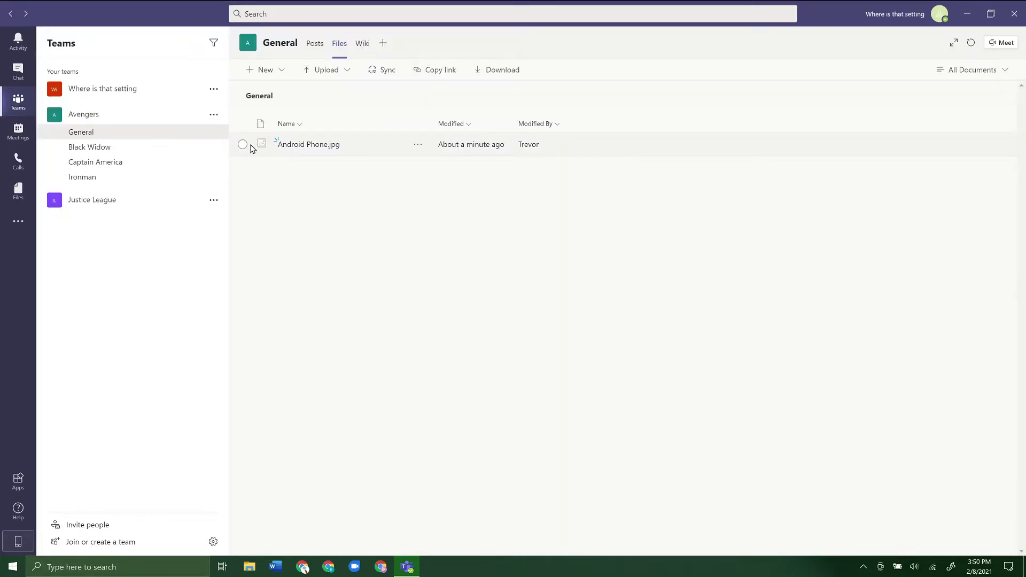
right_click(242, 145)
left_click(242, 145)
key("shift+F10")
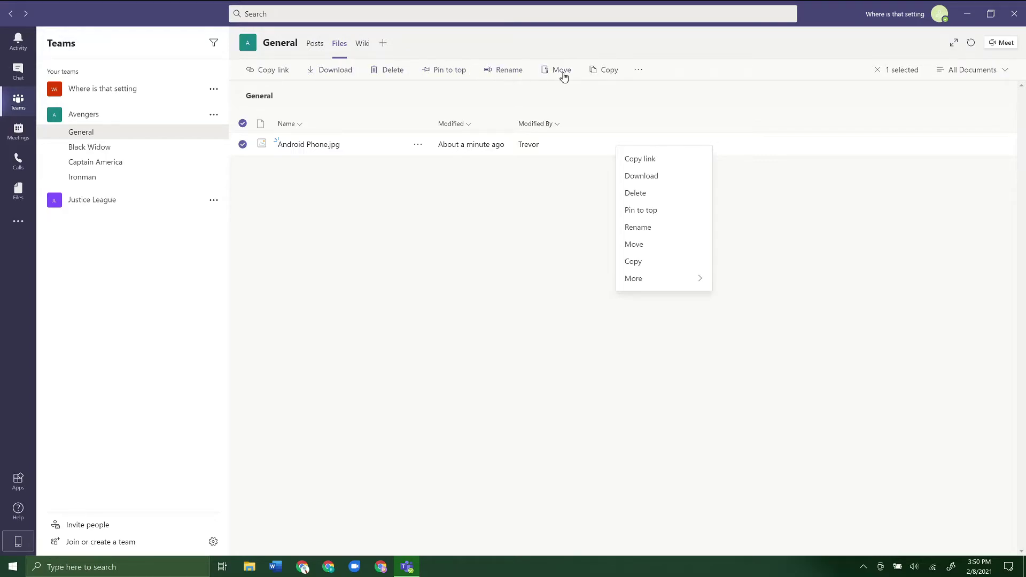
left_click(637, 71)
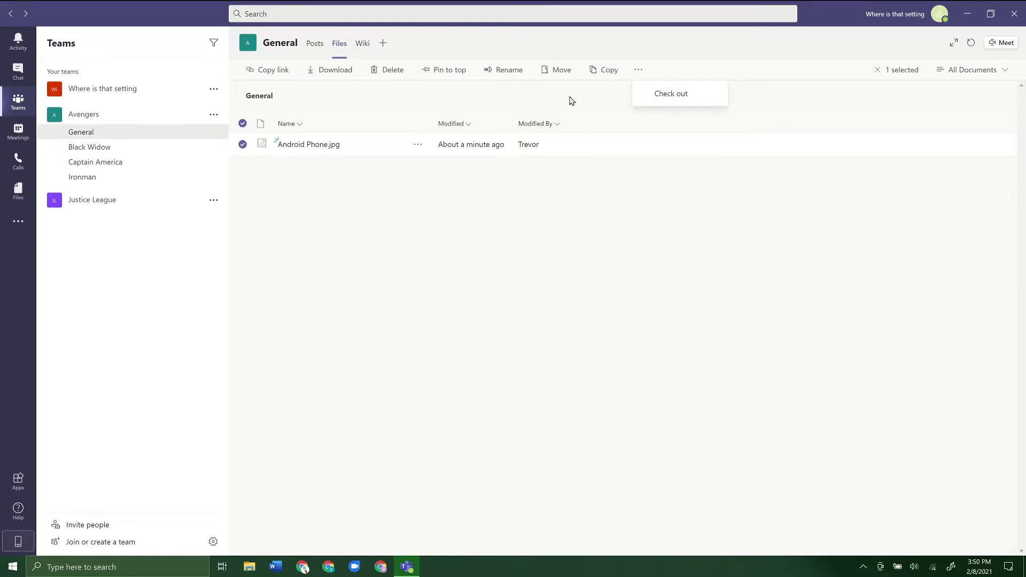
left_click(465, 85)
double_click(403, 96)
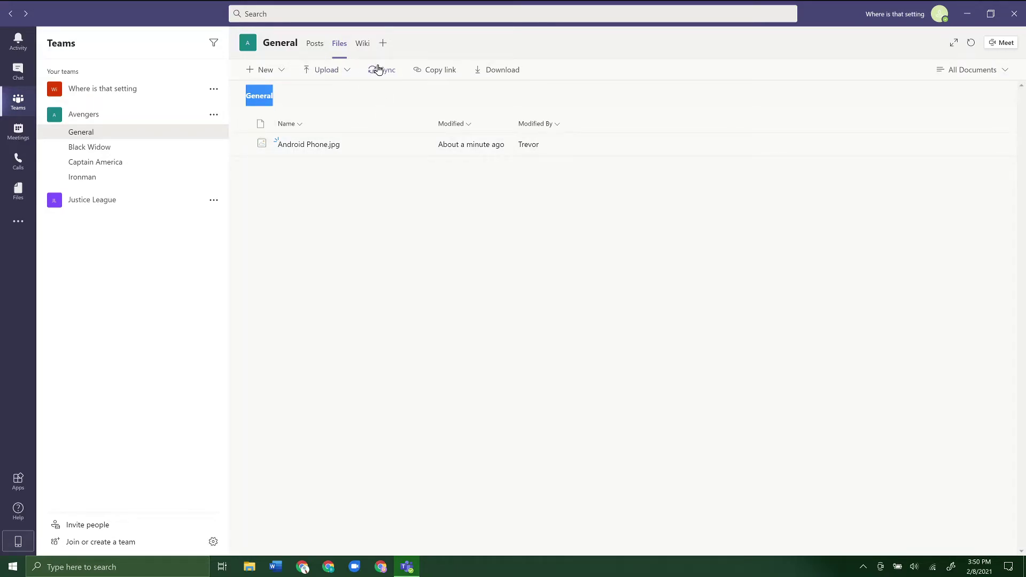
left_click(380, 71)
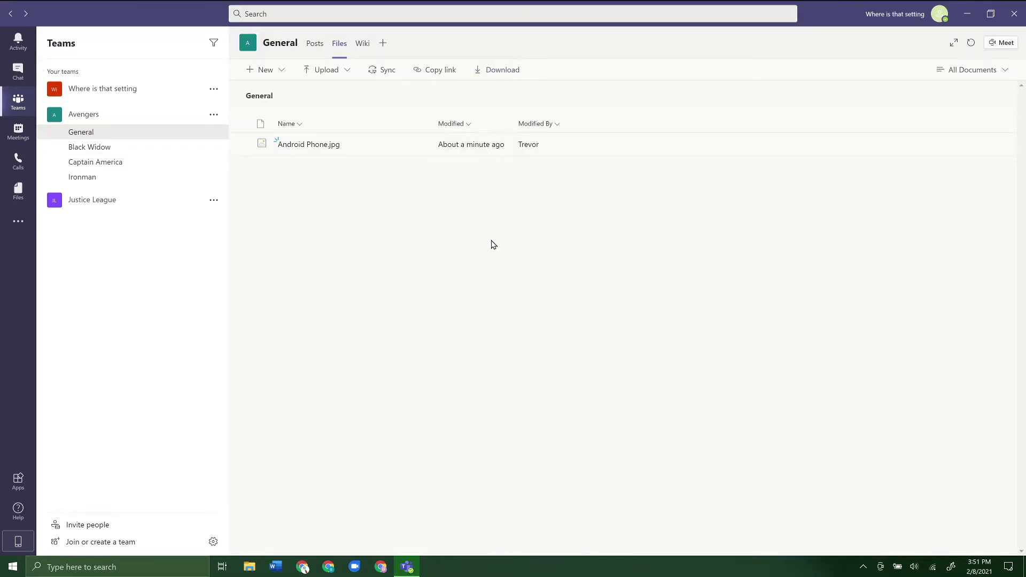
- Return to the chat's Files tab listing Nest Thermostat.jpg, Amazon Echo.jpg and Android Phone.jpg
mouse_move(953, 524)
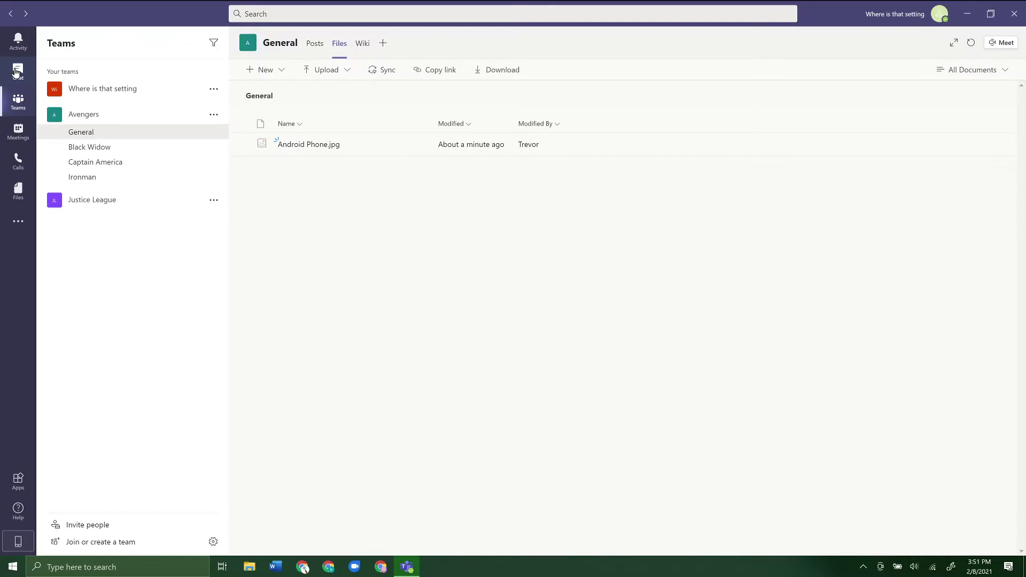
left_click(16, 74)
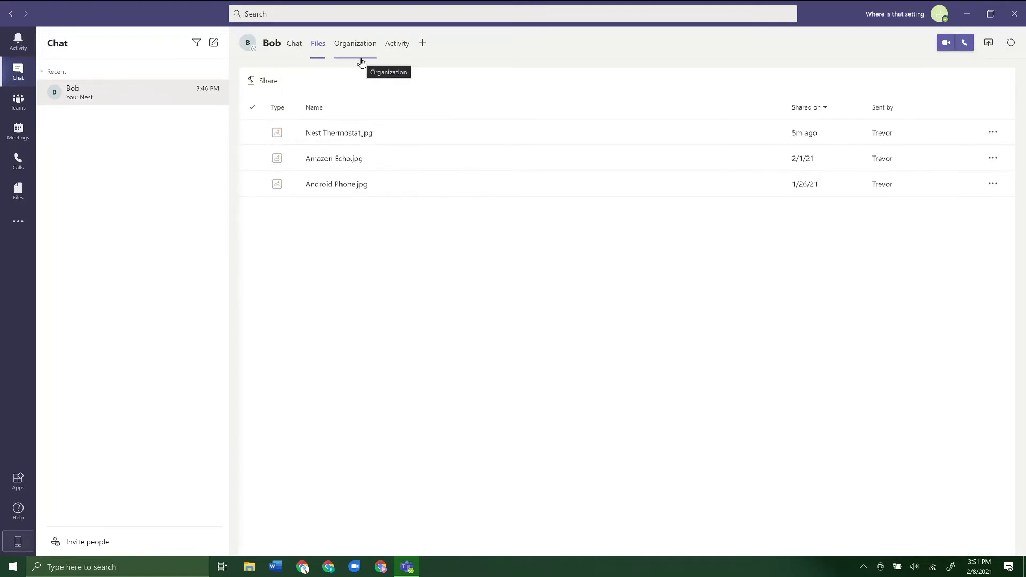
- Try selecting the chat's image files, clear the selection, and go to the all-teams Files hub
left_click(252, 133)
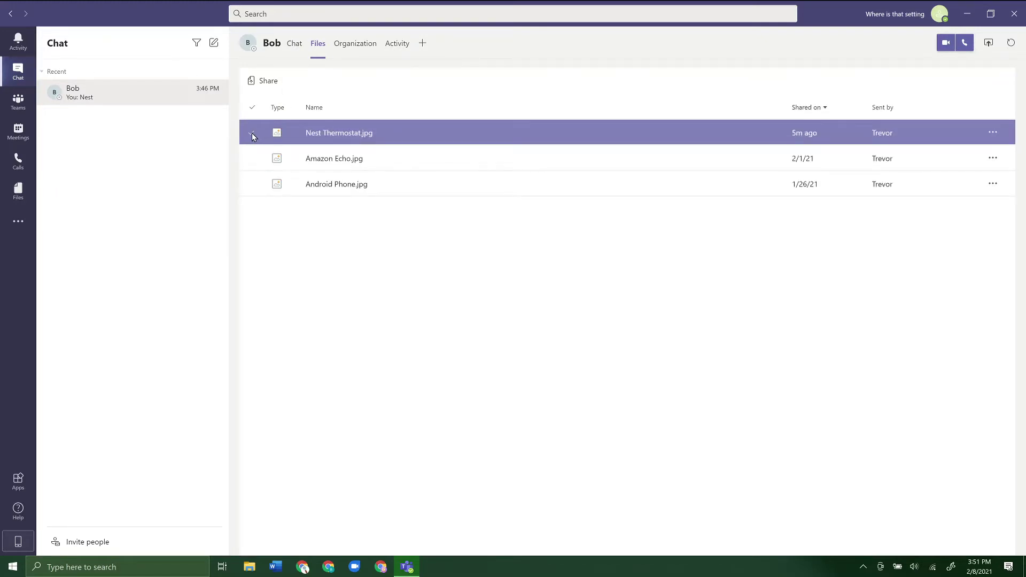
left_click(263, 184)
left_click(263, 184)
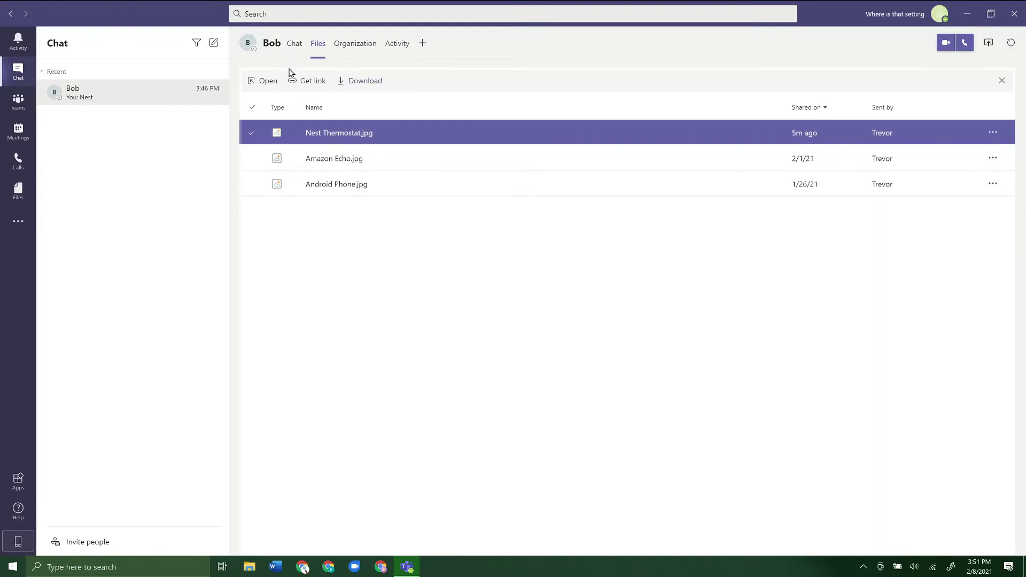
left_click(1009, 151)
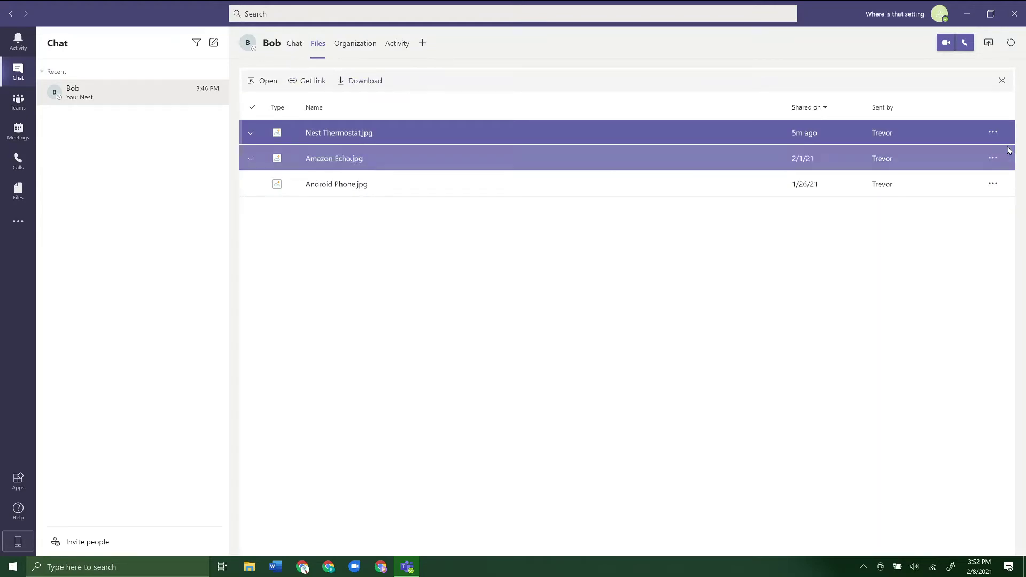
left_click(1002, 81)
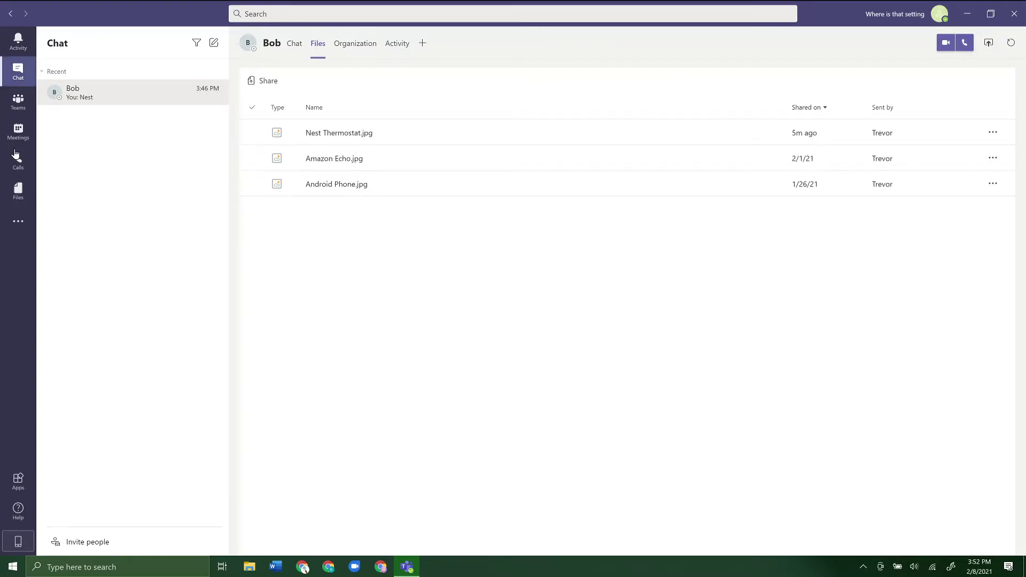
left_click(18, 197)
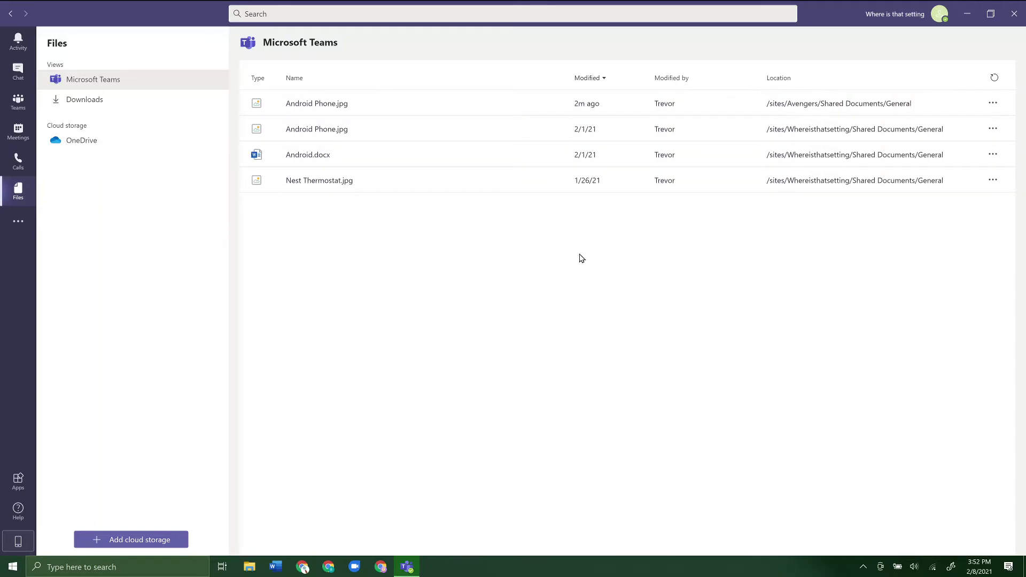
- Browse Downloads and OneDrive, then list cloud providers: Dropbox, Box, Egnyte, ShareFile, Google Drive
left_click(92, 107)
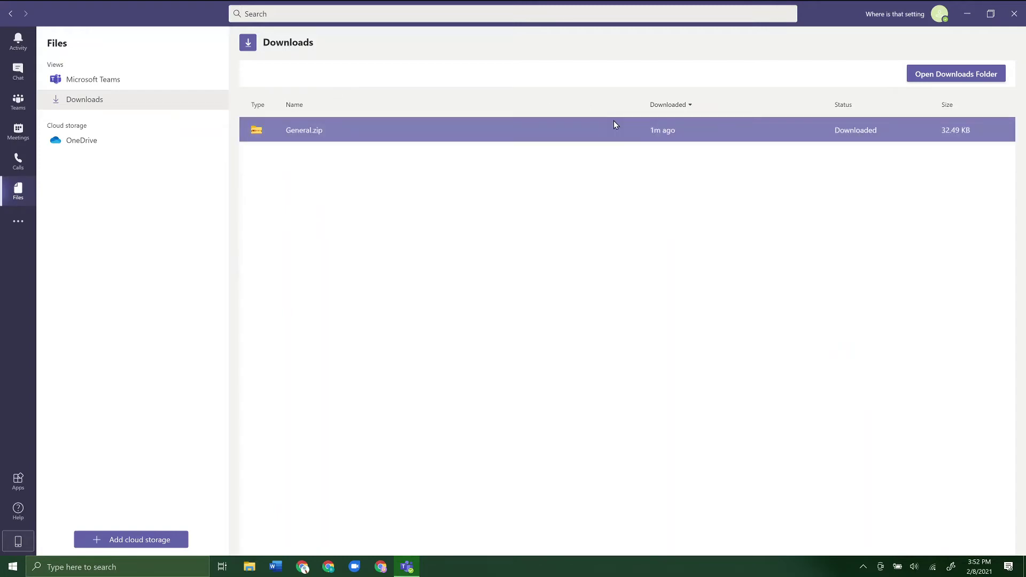
left_click(85, 145)
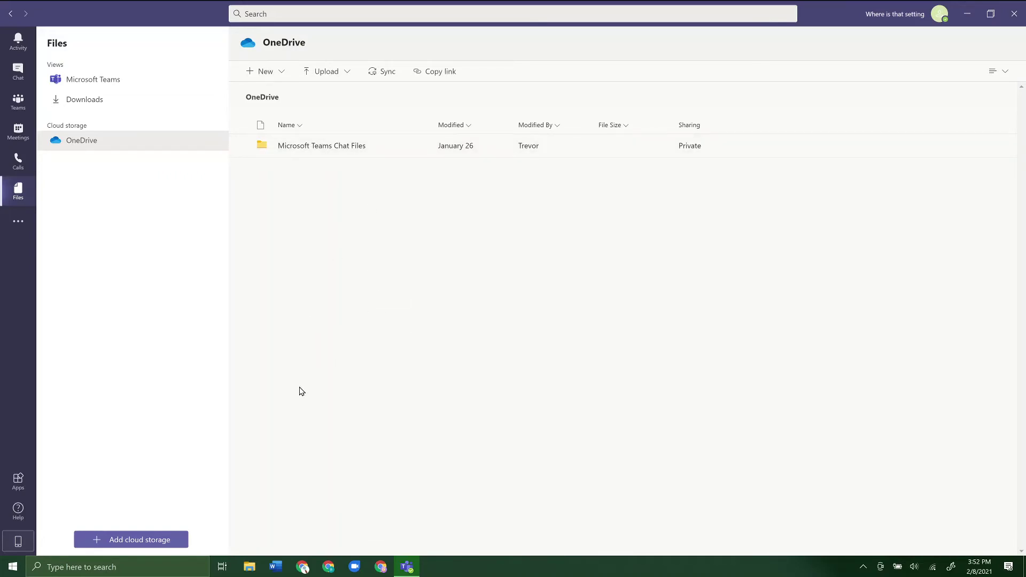
left_click(114, 541)
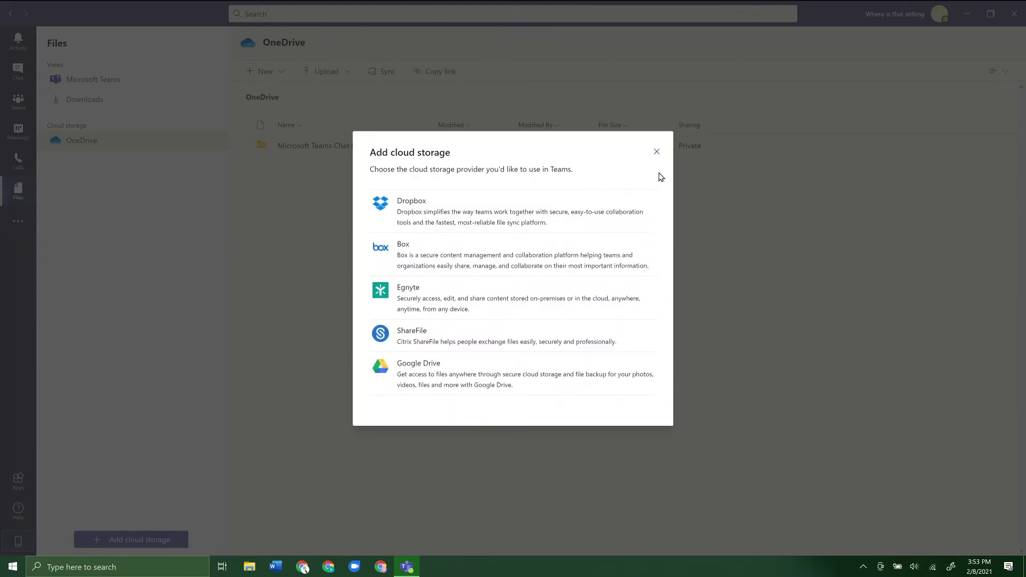
- Close the Add cloud storage dialog without adding any provider, keeping OneDrive's files in view
left_click(656, 152)
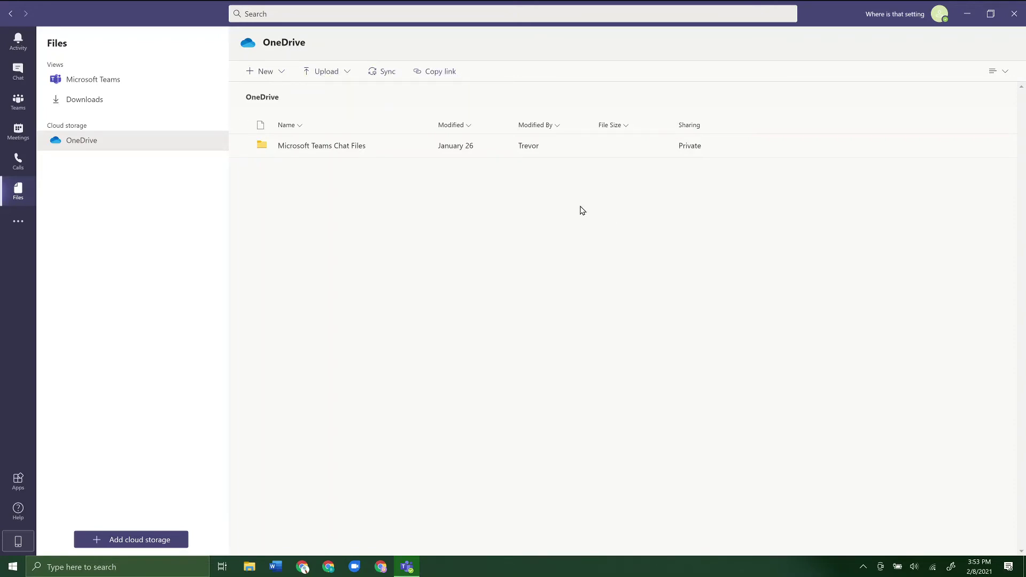
- Inspect the Android Phone.jpg entries under Microsoft Teams, then open OneDrive's Microsoft Teams Chat Files folder
left_click(140, 84)
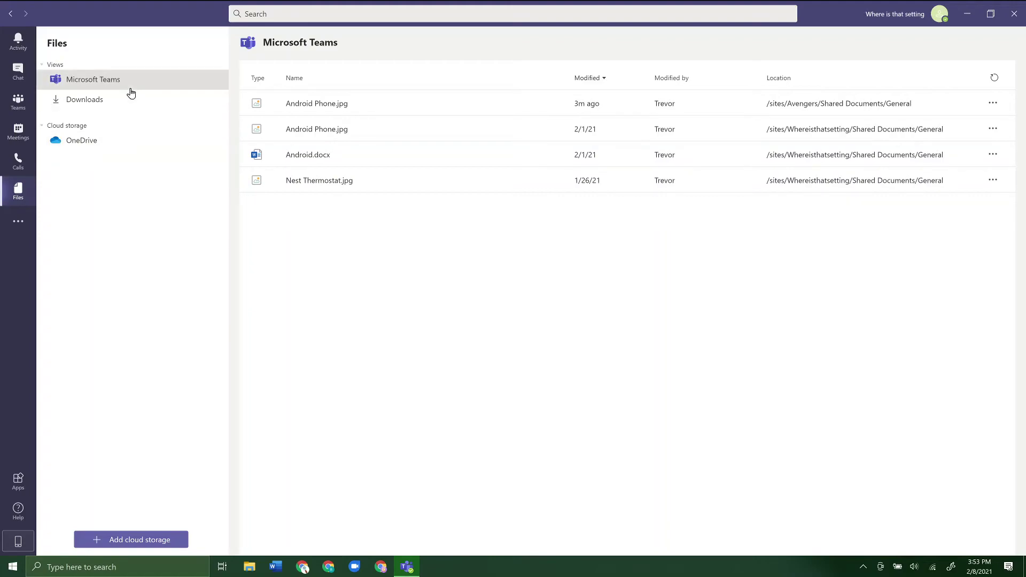
left_click(435, 133)
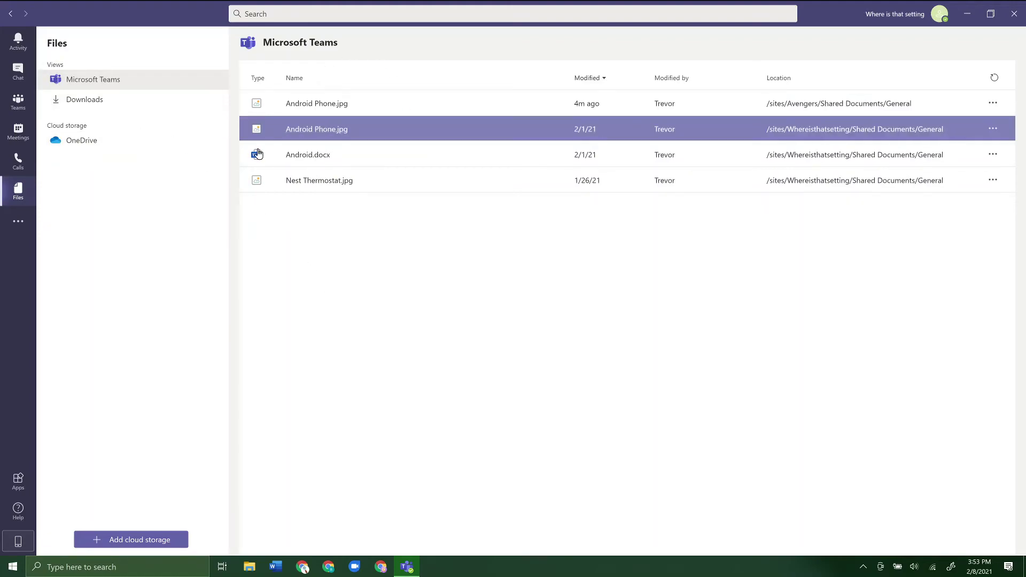
left_click(992, 105)
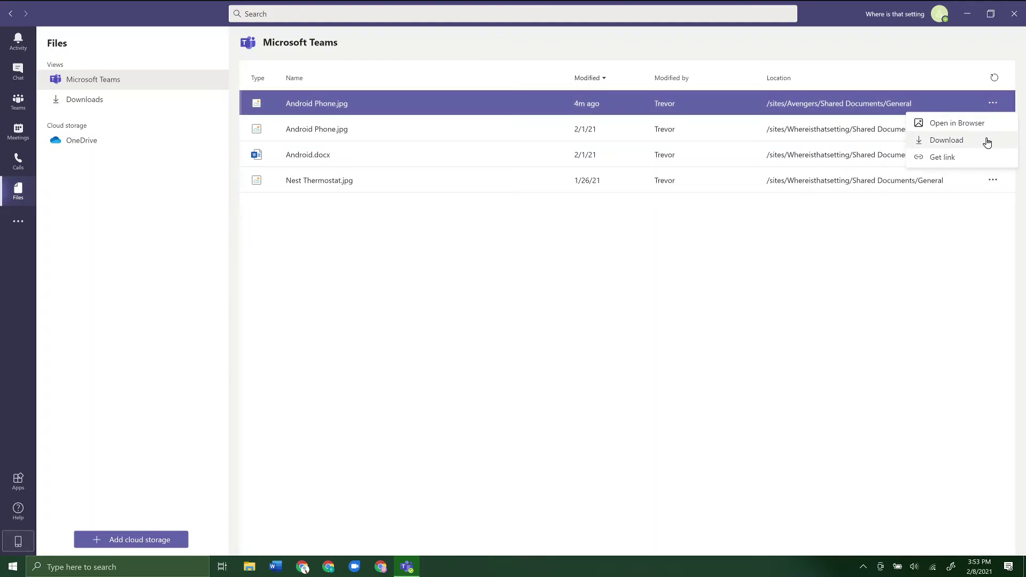
left_click(909, 260)
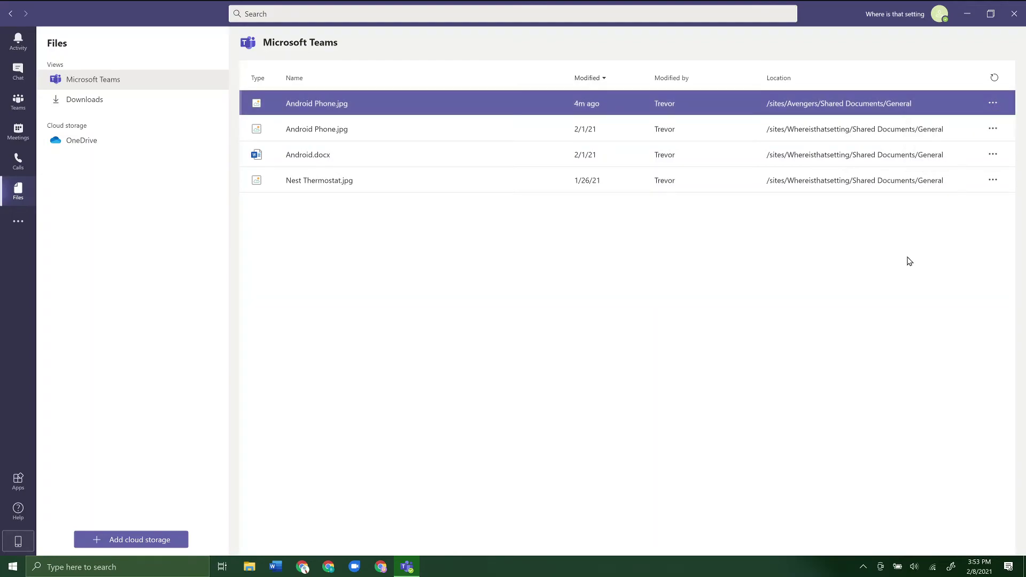
left_click(124, 142)
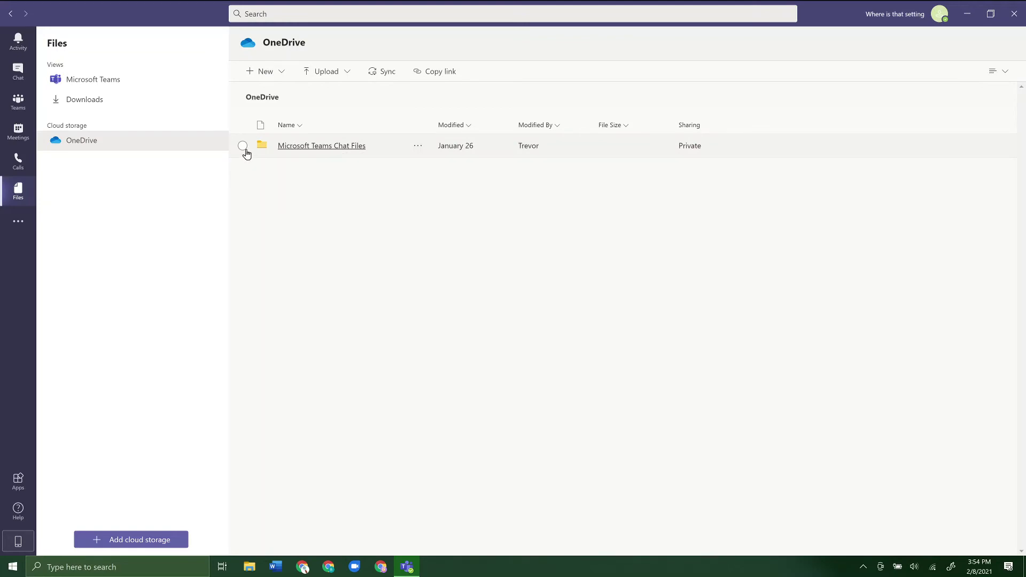
left_click(284, 149)
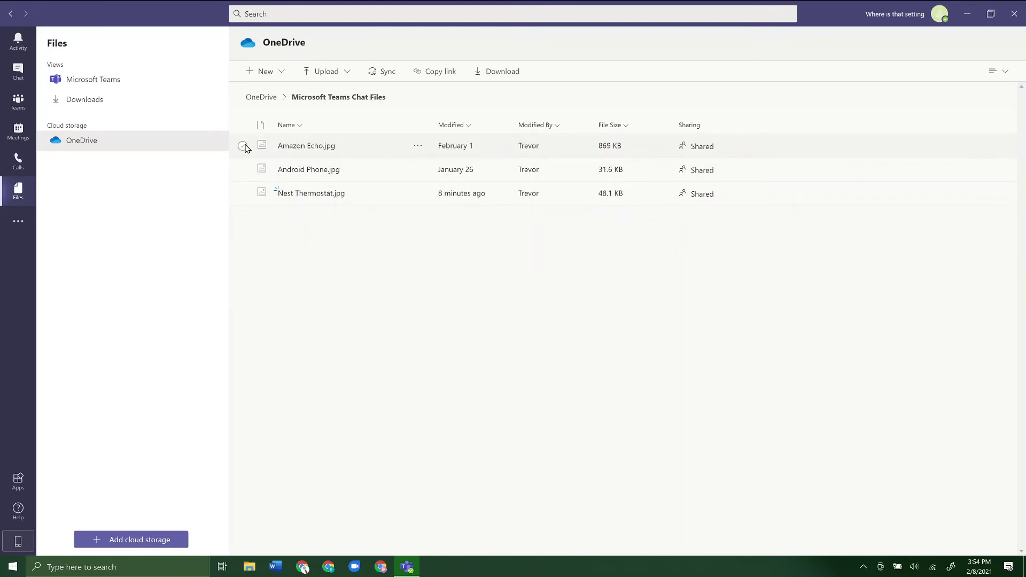
left_click(243, 146)
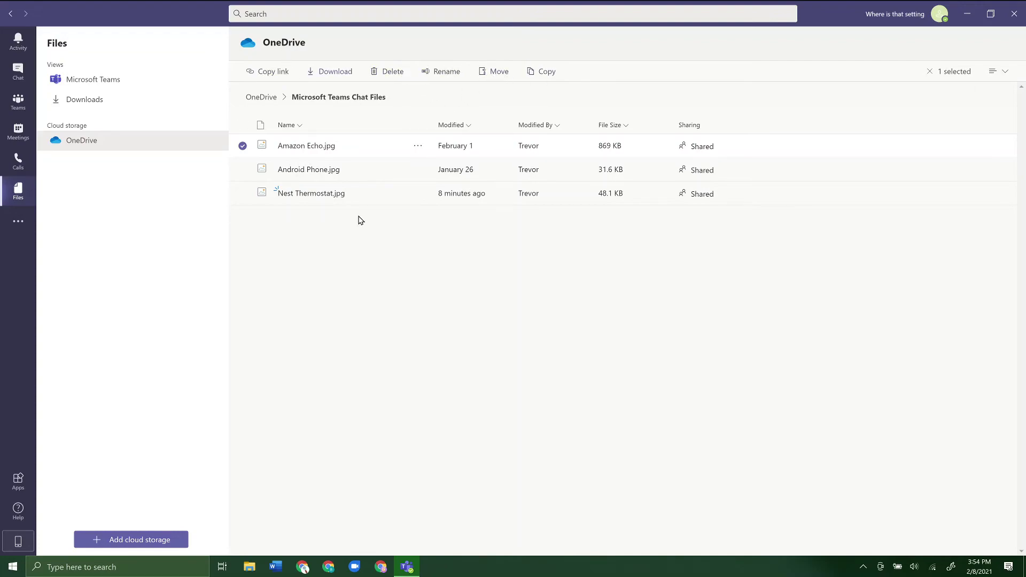
left_click(510, 288)
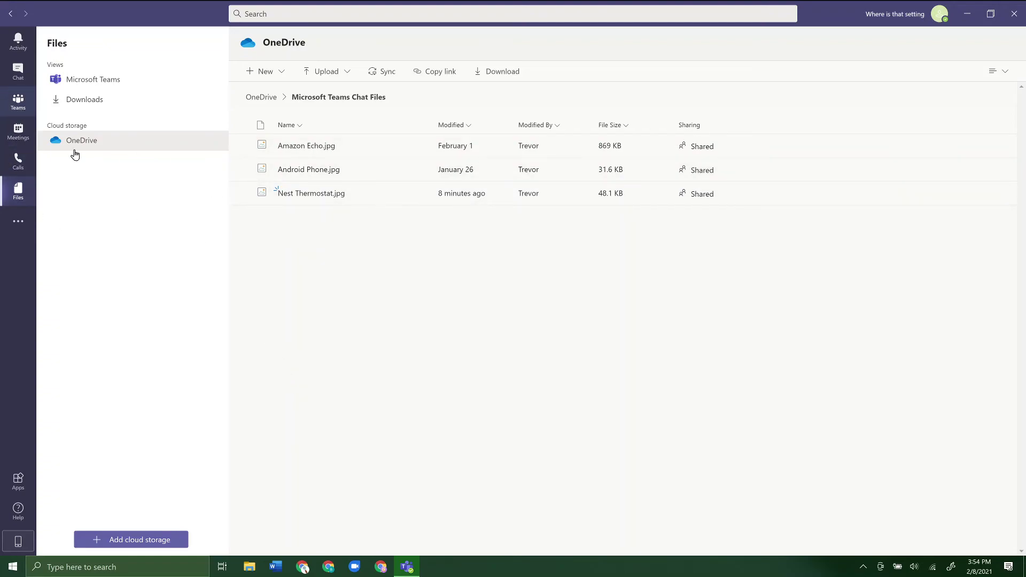
- Return to the Teams section to reach the Avengers General channel's Files tab
left_click(8, 104)
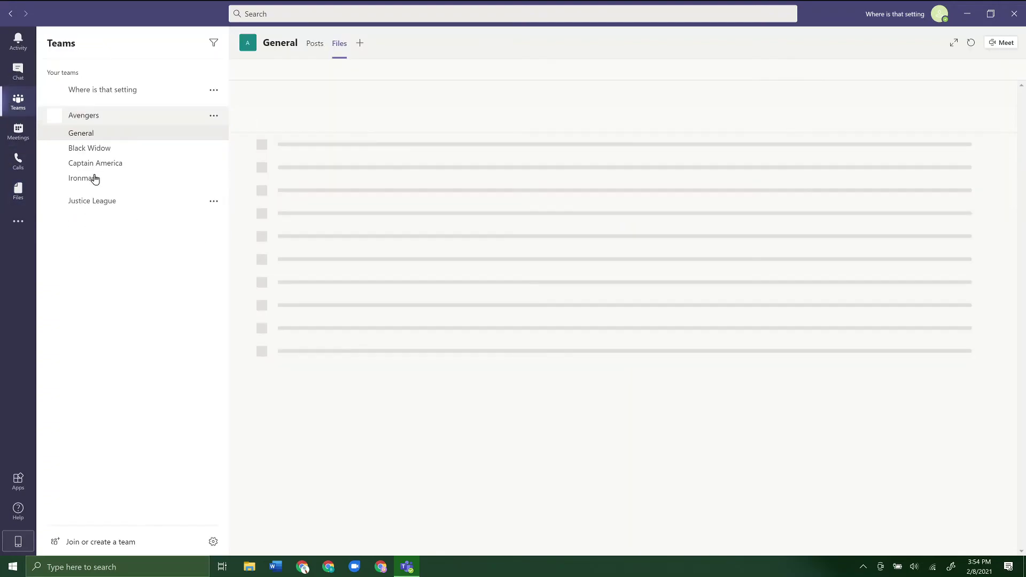